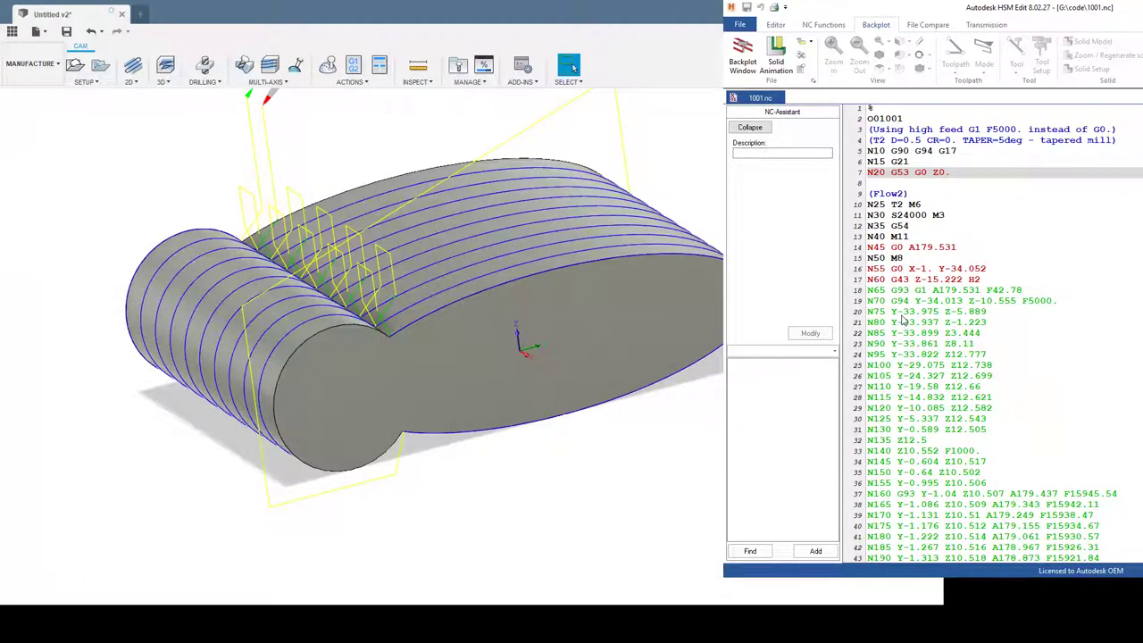
Step: Scroll through 1001.nc and check the N25 T2 M6 tool change and N30 S24000 M3 blocks
{"action": "scroll", "coordinate": [952, 243], "scroll_direction": "down", "scroll_amount": 3}
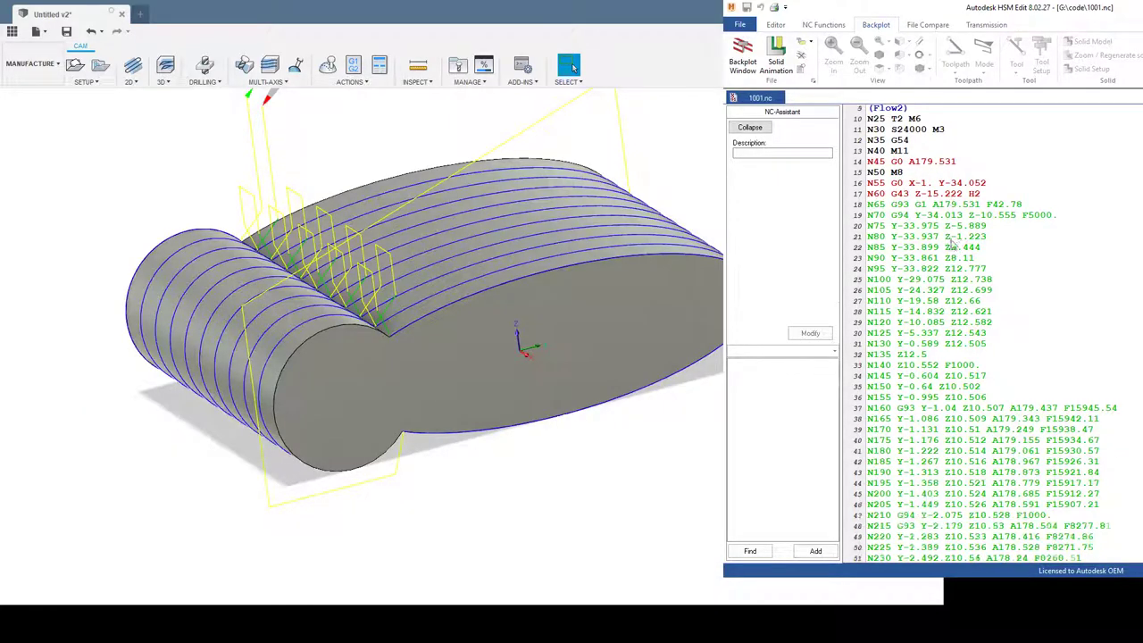
{"action": "scroll", "coordinate": [952, 243], "scroll_direction": "down", "scroll_amount": 9}
{"action": "scroll", "coordinate": [952, 245], "scroll_direction": "down", "scroll_amount": 9}
{"action": "scroll", "coordinate": [952, 246], "scroll_direction": "down", "scroll_amount": 9}
{"action": "scroll", "coordinate": [953, 250], "scroll_direction": "down", "scroll_amount": 9}
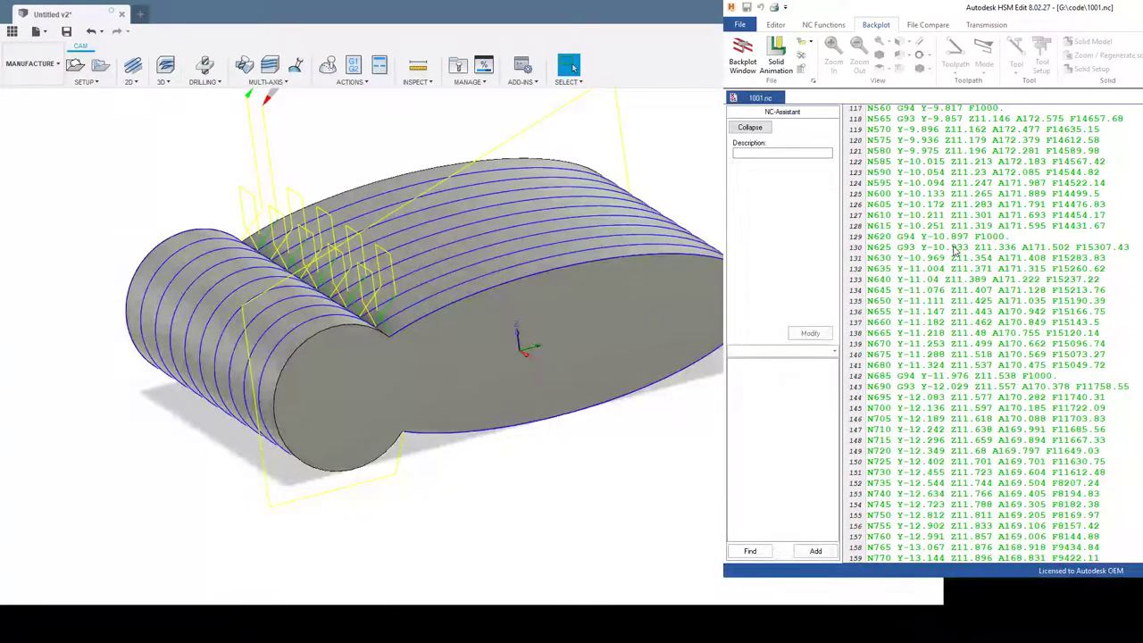
{"action": "scroll", "coordinate": [953, 251], "scroll_direction": "down", "scroll_amount": 3}
{"action": "scroll", "coordinate": [953, 253], "scroll_direction": "down", "scroll_amount": 2}
{"action": "scroll", "coordinate": [954, 254], "scroll_direction": "down", "scroll_amount": 1}
{"action": "scroll", "coordinate": [955, 256], "scroll_direction": "down", "scroll_amount": 2}
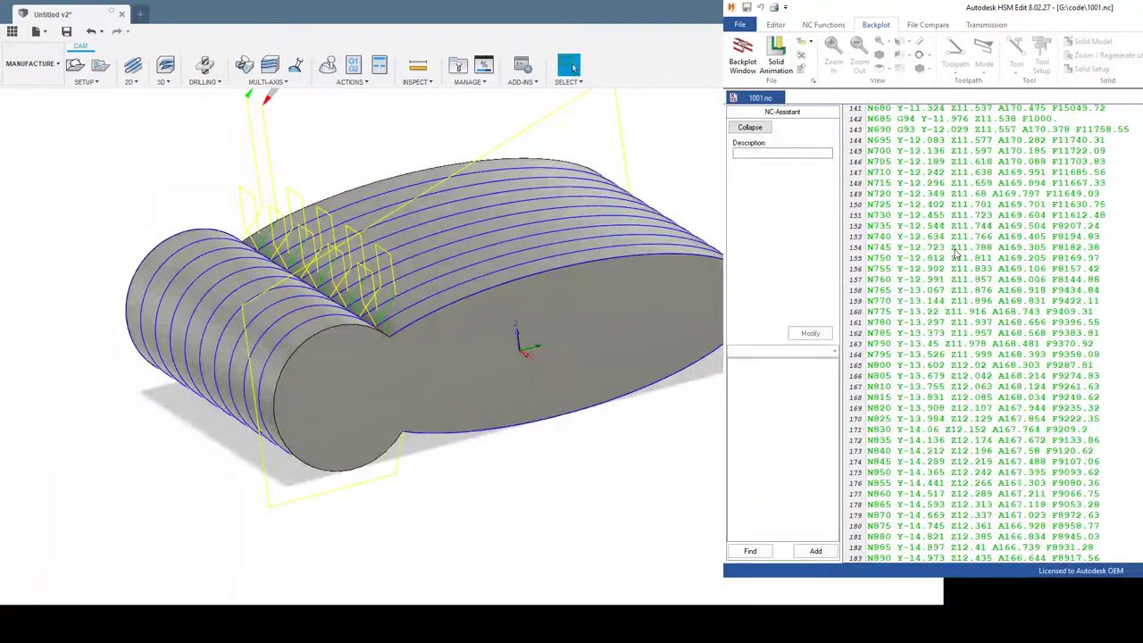
{"action": "scroll", "coordinate": [955, 255], "scroll_direction": "up", "scroll_amount": 10}
{"action": "scroll", "coordinate": [957, 255], "scroll_direction": "up", "scroll_amount": 10}
{"action": "scroll", "coordinate": [956, 256], "scroll_direction": "up", "scroll_amount": 10}
{"action": "scroll", "coordinate": [957, 256], "scroll_direction": "up", "scroll_amount": 10}
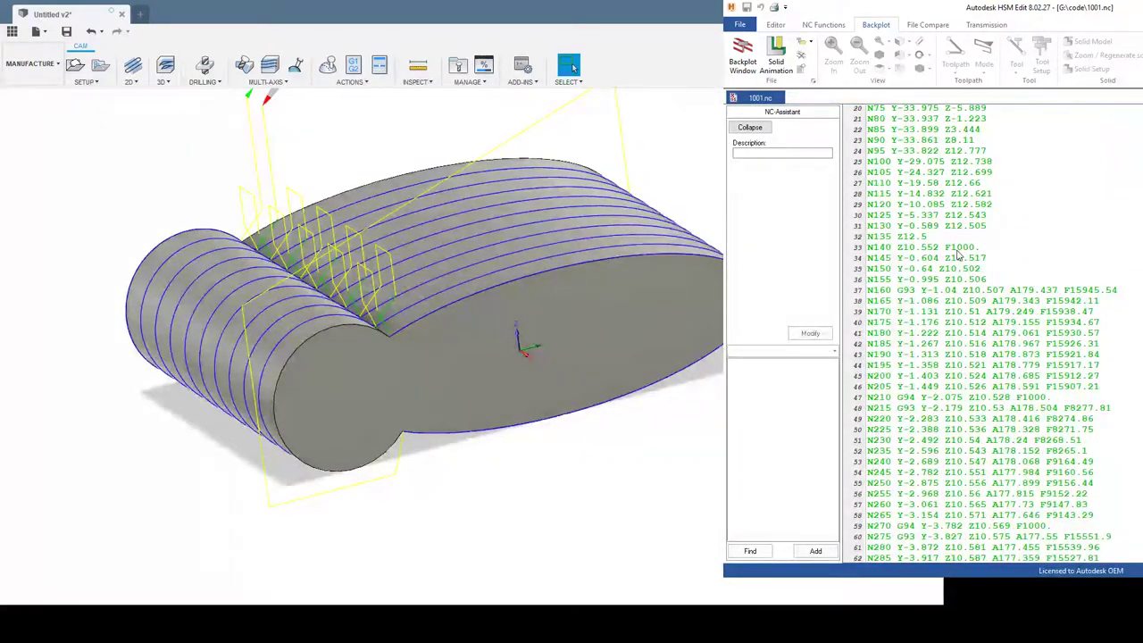
{"action": "scroll", "coordinate": [957, 256], "scroll_direction": "up", "scroll_amount": 6}
{"action": "left_click", "coordinate": [980, 322]}
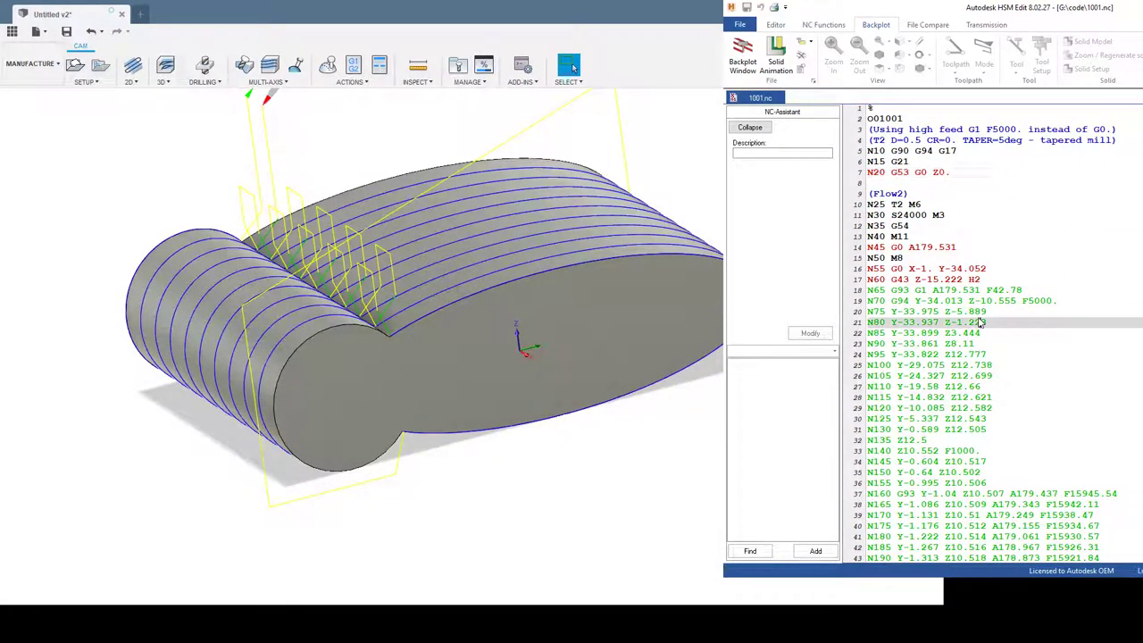
{"action": "left_click", "coordinate": [919, 212]}
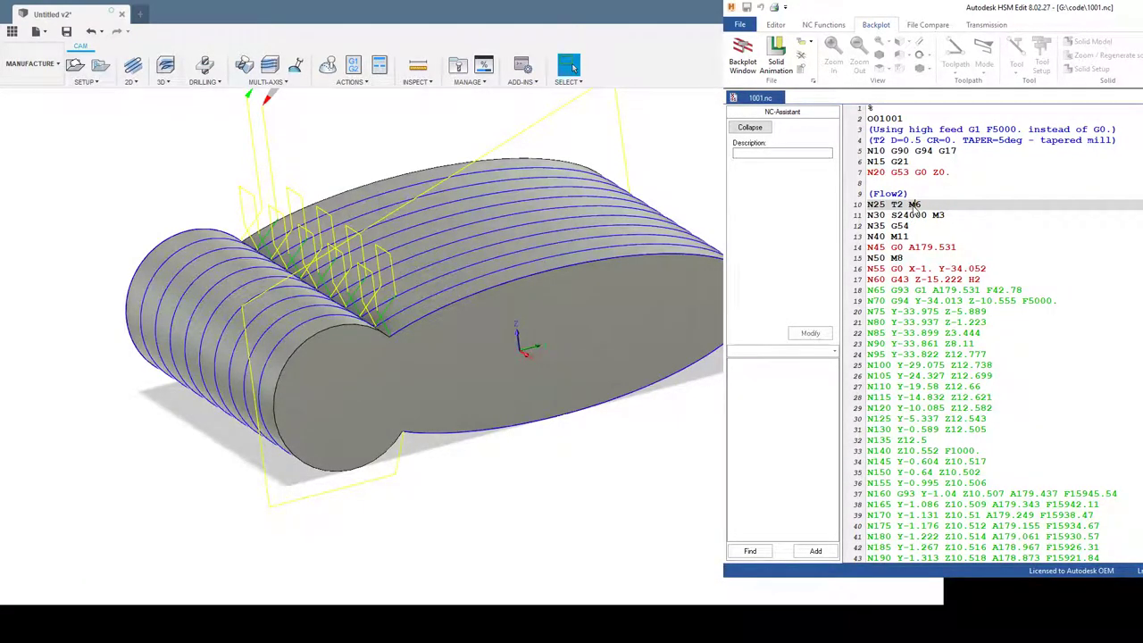
{"action": "left_click", "coordinate": [920, 220]}
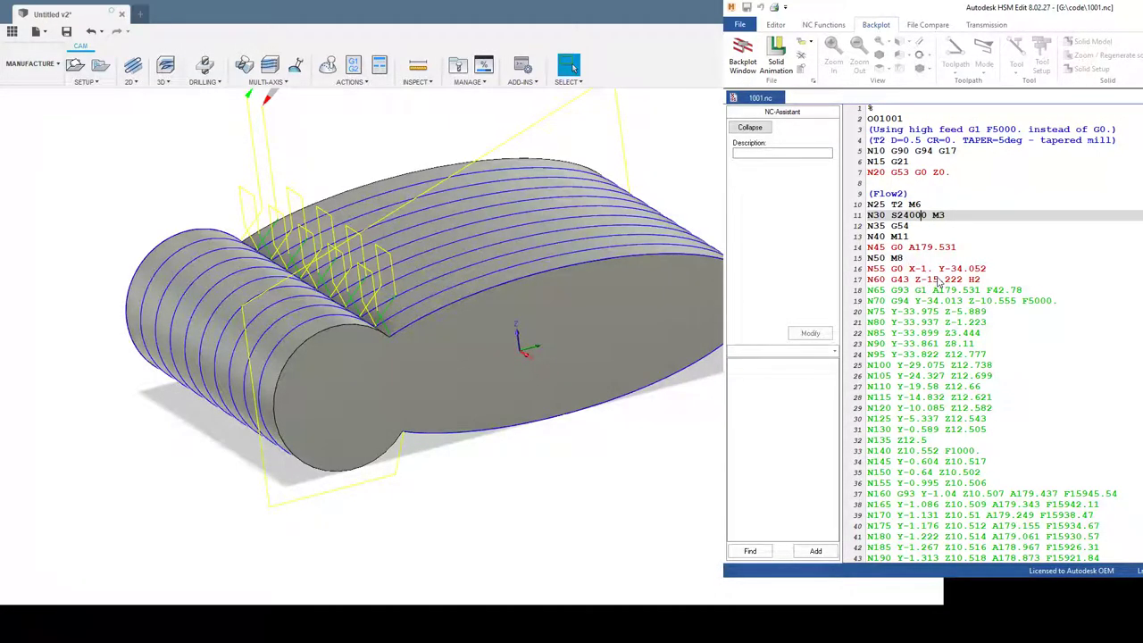
Step: Inspect the N55 rapid and N70 feed blocks, and highlight the A179.531 rotary angle in N65
{"action": "left_click", "coordinate": [903, 269]}
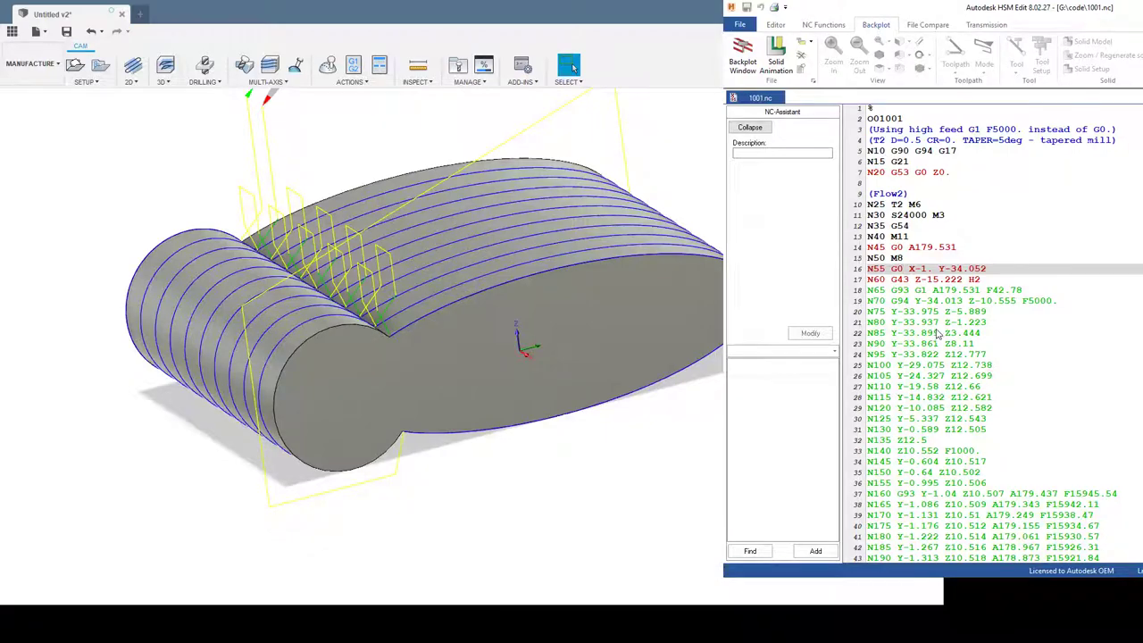
{"action": "scroll", "coordinate": [936, 332], "scroll_direction": "down", "scroll_amount": 1}
{"action": "scroll", "coordinate": [932, 329], "scroll_direction": "down", "scroll_amount": 4}
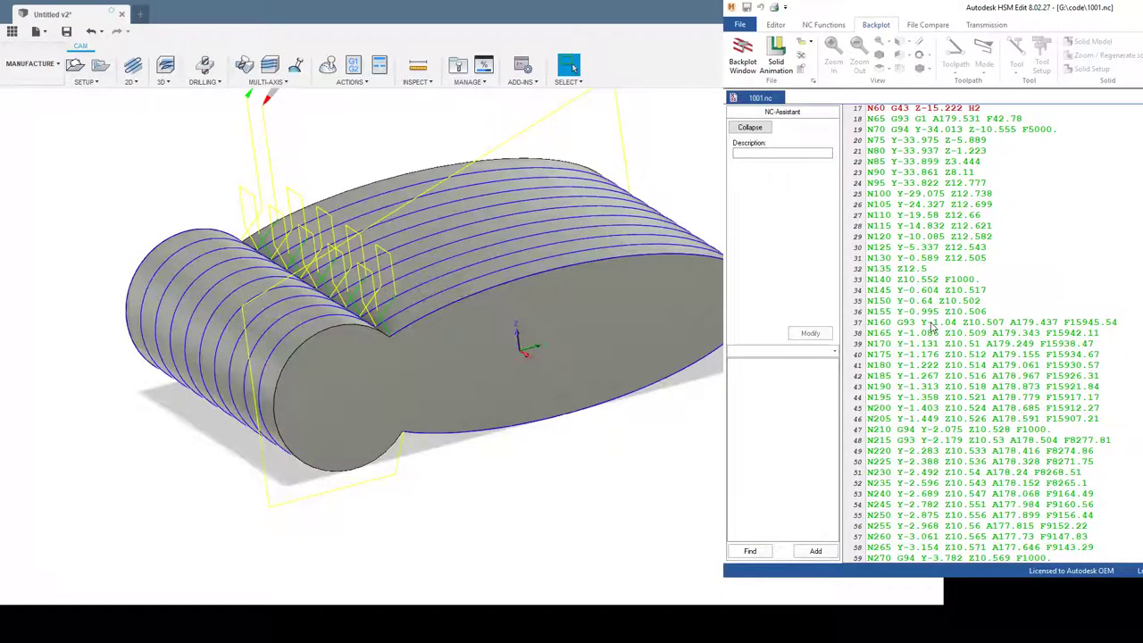
{"action": "scroll", "coordinate": [946, 250], "scroll_direction": "up", "scroll_amount": 1}
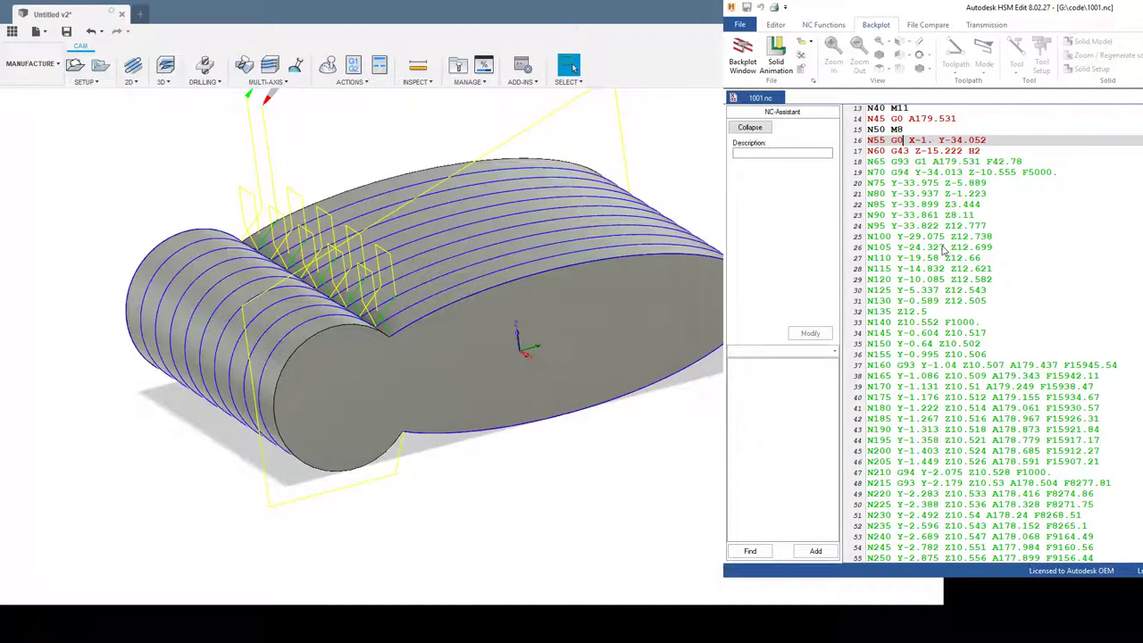
{"action": "left_click", "coordinate": [906, 174]}
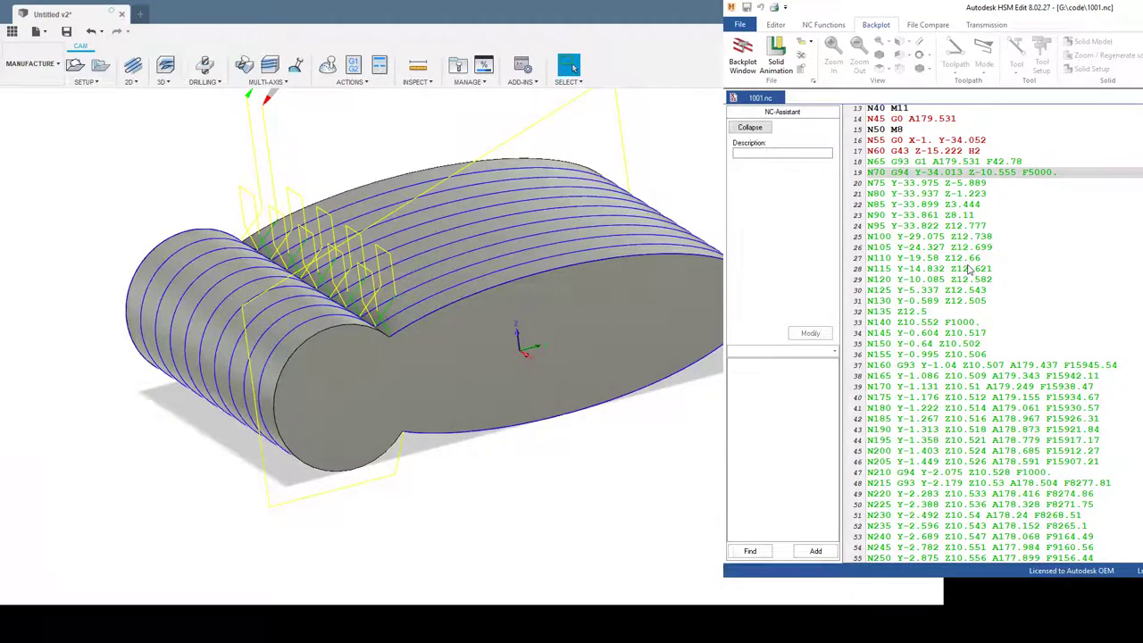
{"action": "left_click", "coordinate": [963, 165]}
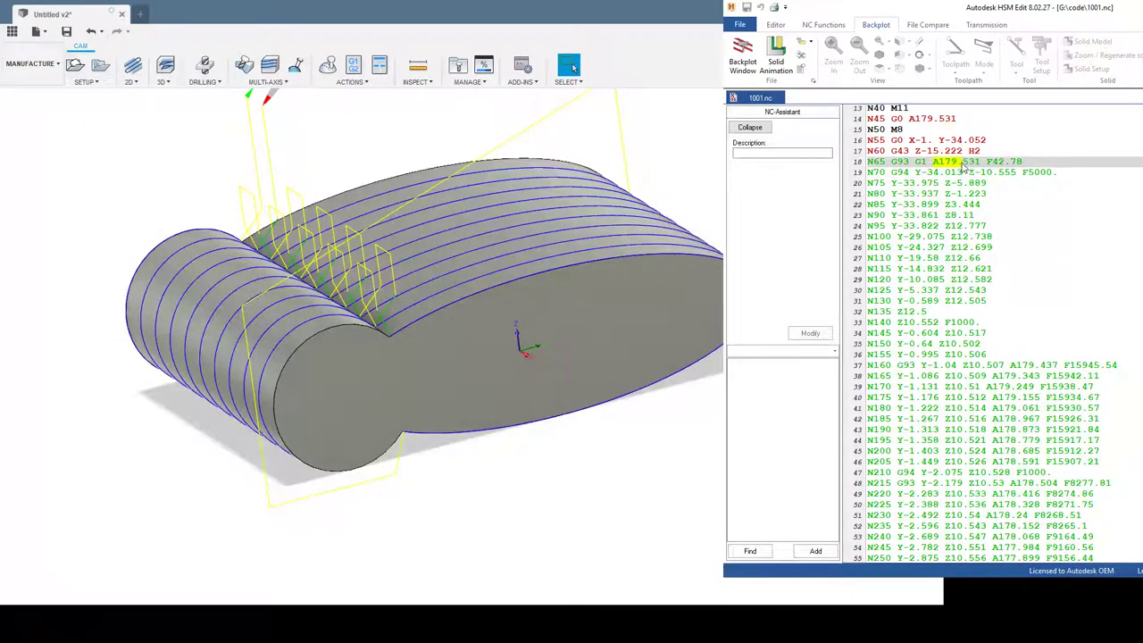
{"action": "left_click_drag", "start_coordinate": [963, 167], "coordinate": [980, 169]}
Step: Review the Z10.518 value in block N190, then blocks N465 and N470 further down
{"action": "scroll", "coordinate": [924, 395], "scroll_direction": "down", "scroll_amount": 3}
{"action": "left_click", "coordinate": [908, 345]}
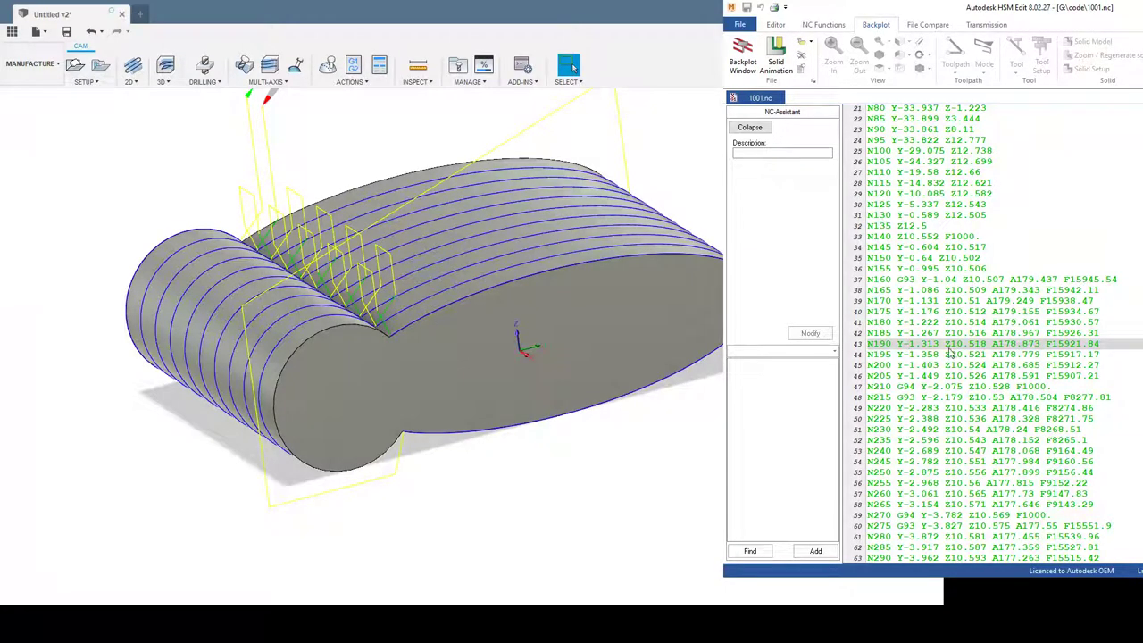
{"action": "left_click", "coordinate": [949, 346]}
{"action": "scroll", "coordinate": [993, 366], "scroll_direction": "down", "scroll_amount": 8}
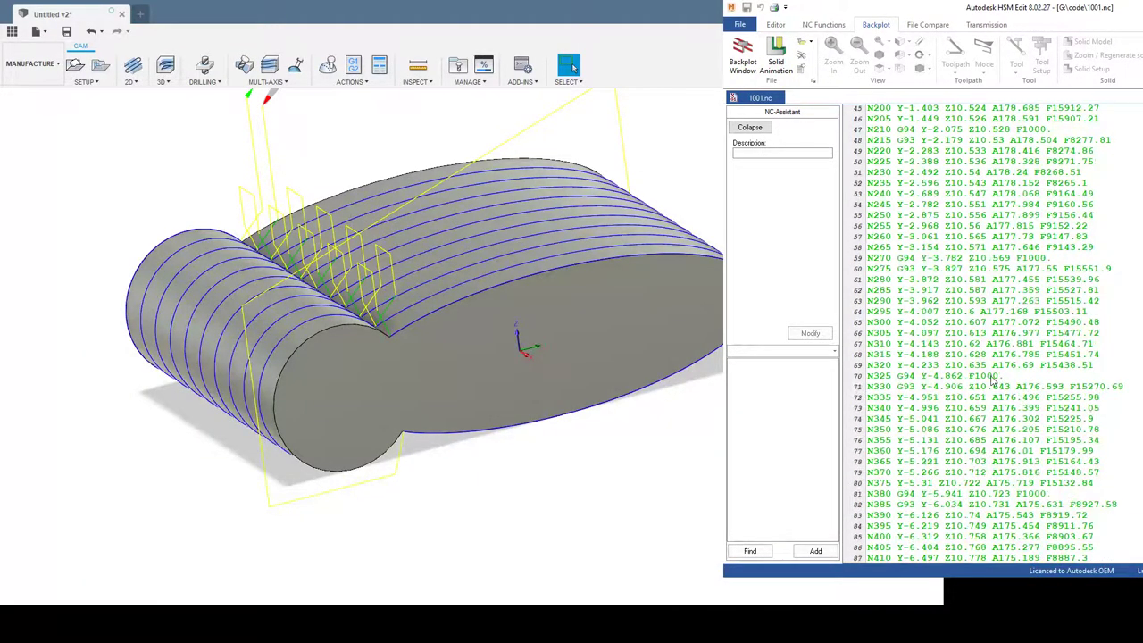
{"action": "scroll", "coordinate": [992, 379], "scroll_direction": "down", "scroll_amount": 5}
{"action": "scroll", "coordinate": [993, 379], "scroll_direction": "down", "scroll_amount": 4}
{"action": "left_click", "coordinate": [1078, 386]}
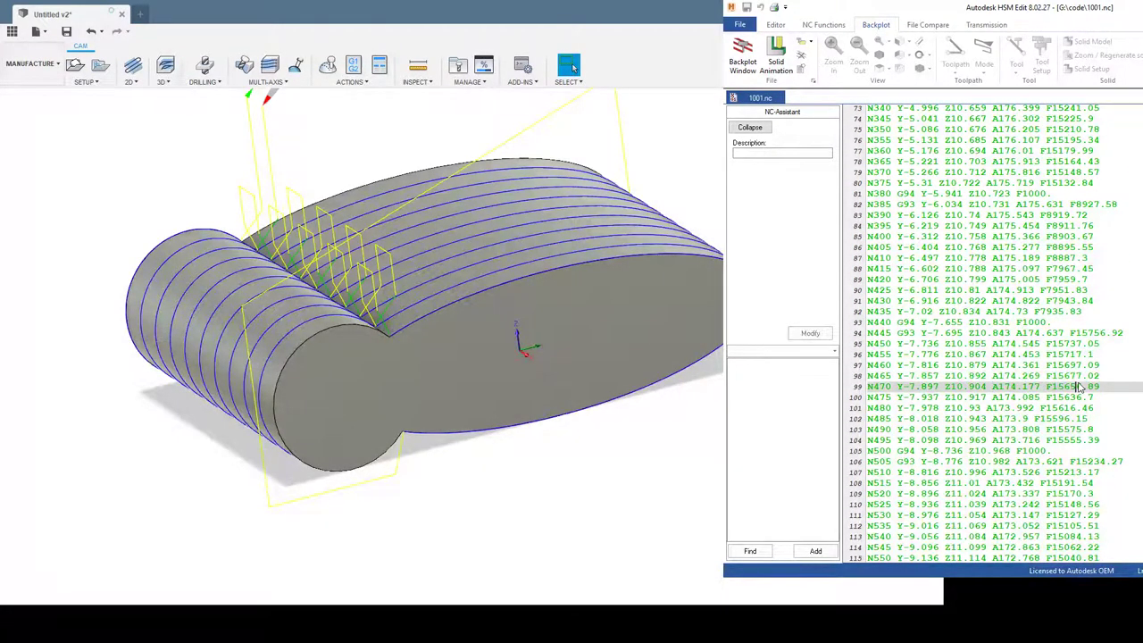
{"action": "left_click", "coordinate": [1038, 377]}
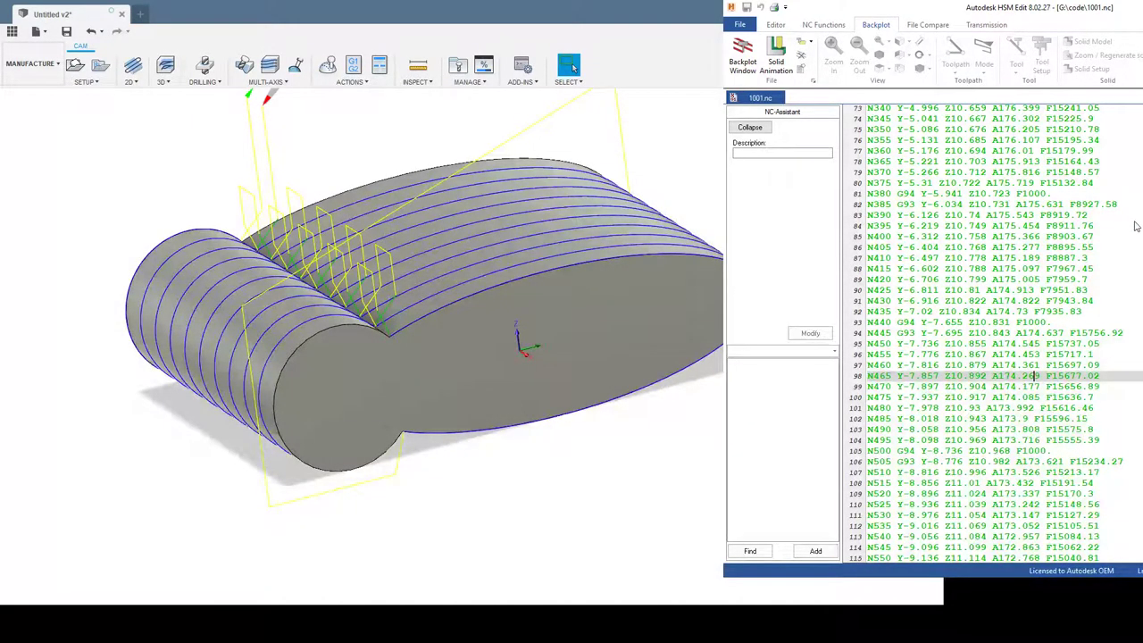
Step: Scroll further down the program and open the Backplot Window for 1001.nc
{"action": "scroll", "coordinate": [1099, 275], "scroll_direction": "down", "scroll_amount": 6}
{"action": "scroll", "coordinate": [1095, 274], "scroll_direction": "down", "scroll_amount": 6}
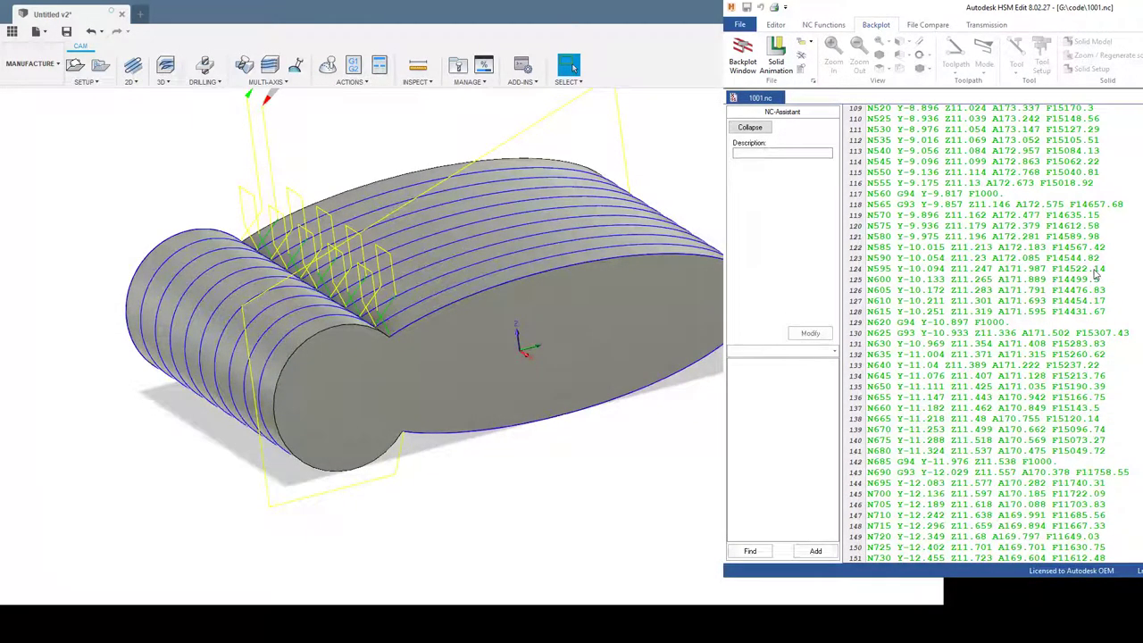
{"action": "scroll", "coordinate": [1094, 298], "scroll_direction": "down", "scroll_amount": 3}
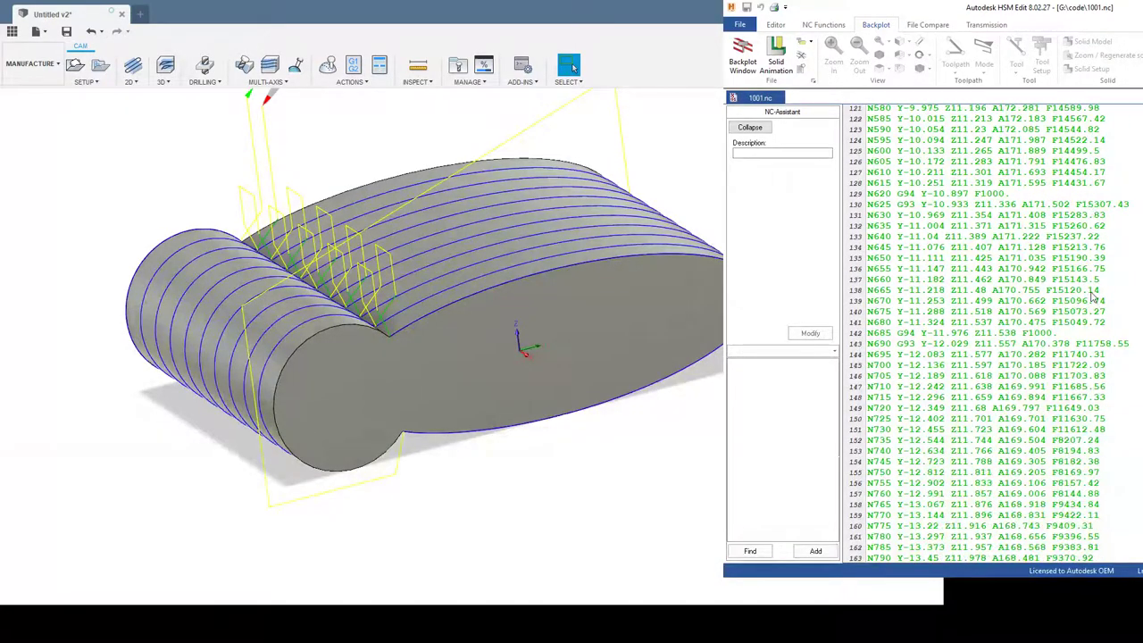
{"action": "scroll", "coordinate": [1093, 298], "scroll_direction": "down", "scroll_amount": 3}
{"action": "scroll", "coordinate": [1091, 294], "scroll_direction": "down", "scroll_amount": 3}
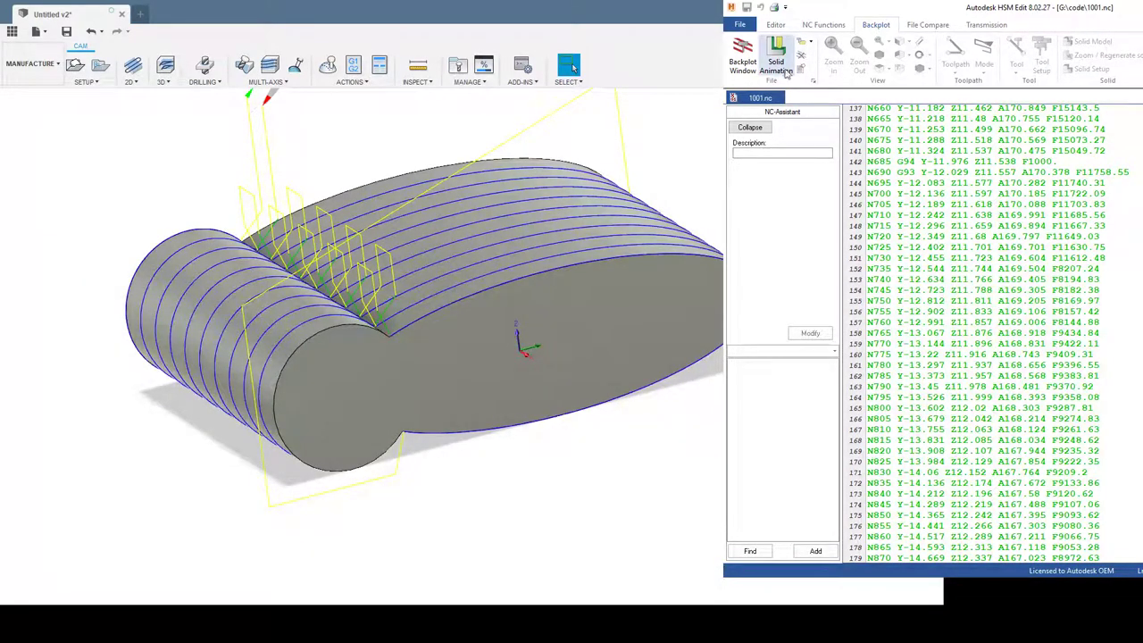
{"action": "left_click", "coordinate": [742, 54]}
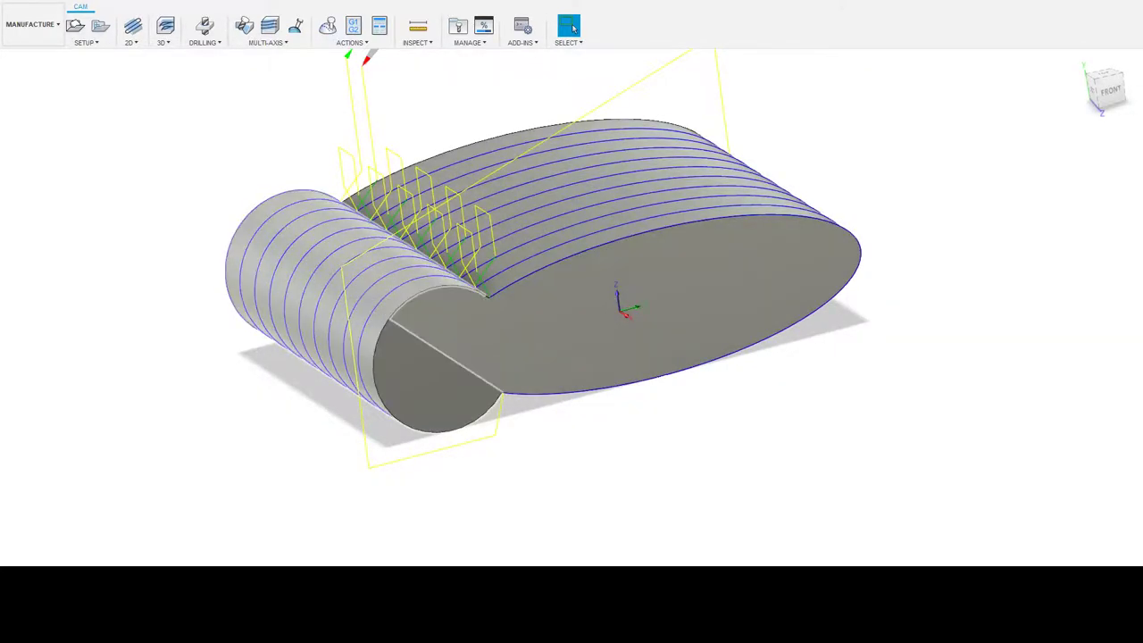
Step: Clear the selection, orbit the part, and snap to the FRONT ViewCube view
{"action": "left_click", "coordinate": [304, 163]}
{"action": "middle_click_drag", "start_coordinate": [497, 204], "coordinate": [465, 220], "text": "shift"}
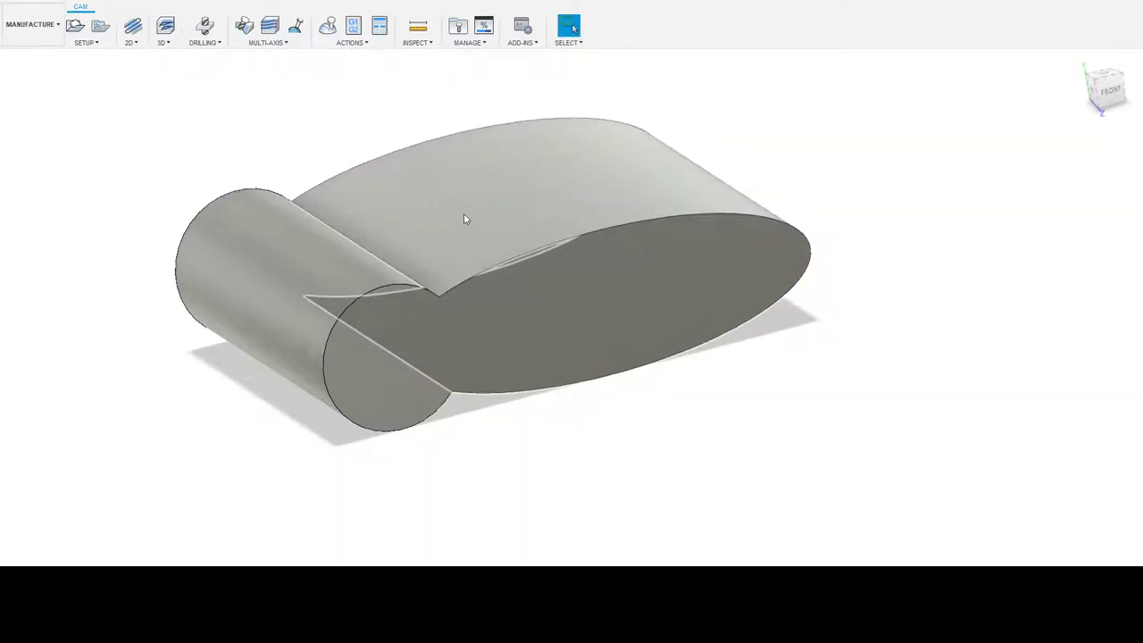
{"action": "left_click", "coordinate": [1110, 105]}
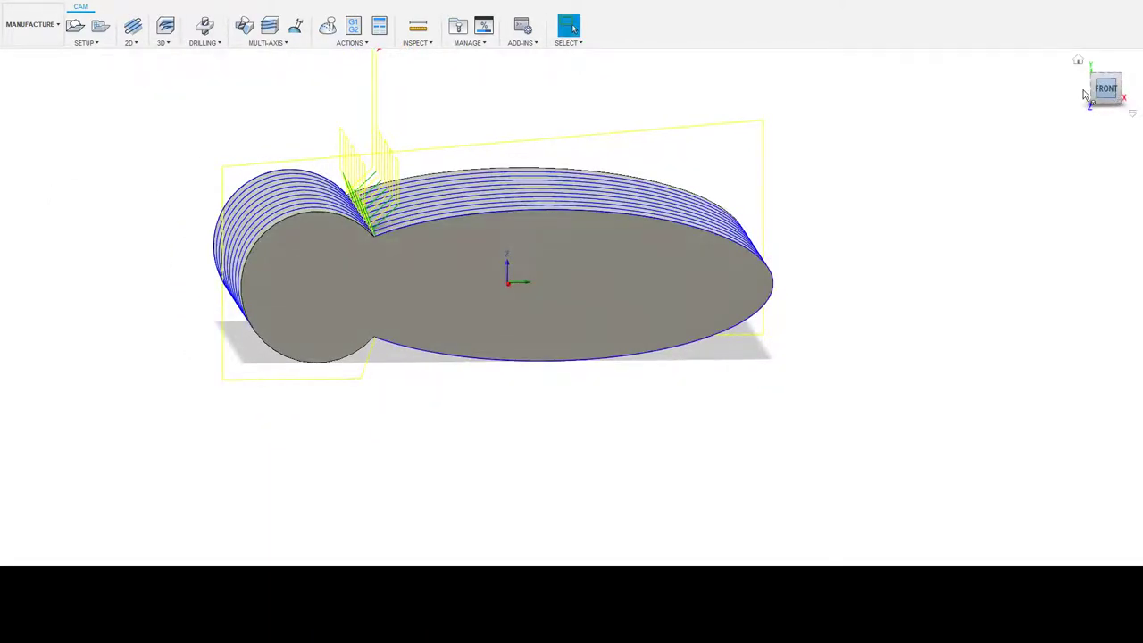
{"action": "mouse_move", "coordinate": [448, 256]}
{"action": "middle_mouse_down", "text": "shift"}
{"action": "mouse_move", "coordinate": [456, 227]}
{"action": "mouse_move", "coordinate": [449, 271]}
{"action": "middle_mouse_up", "text": "shift"}
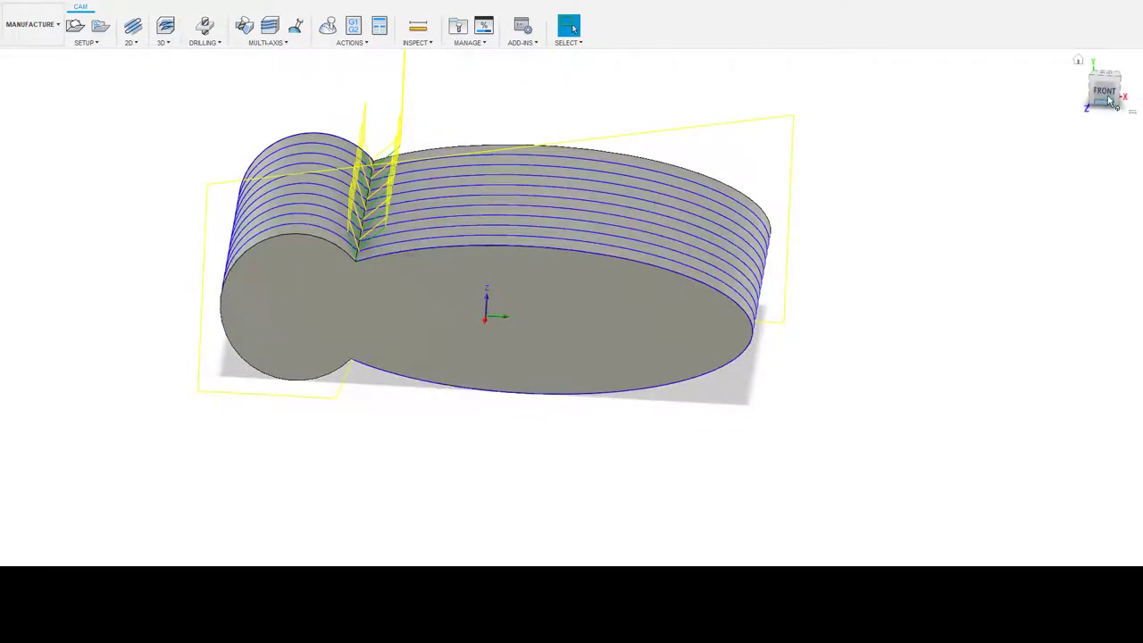
{"action": "left_click", "coordinate": [1104, 91]}
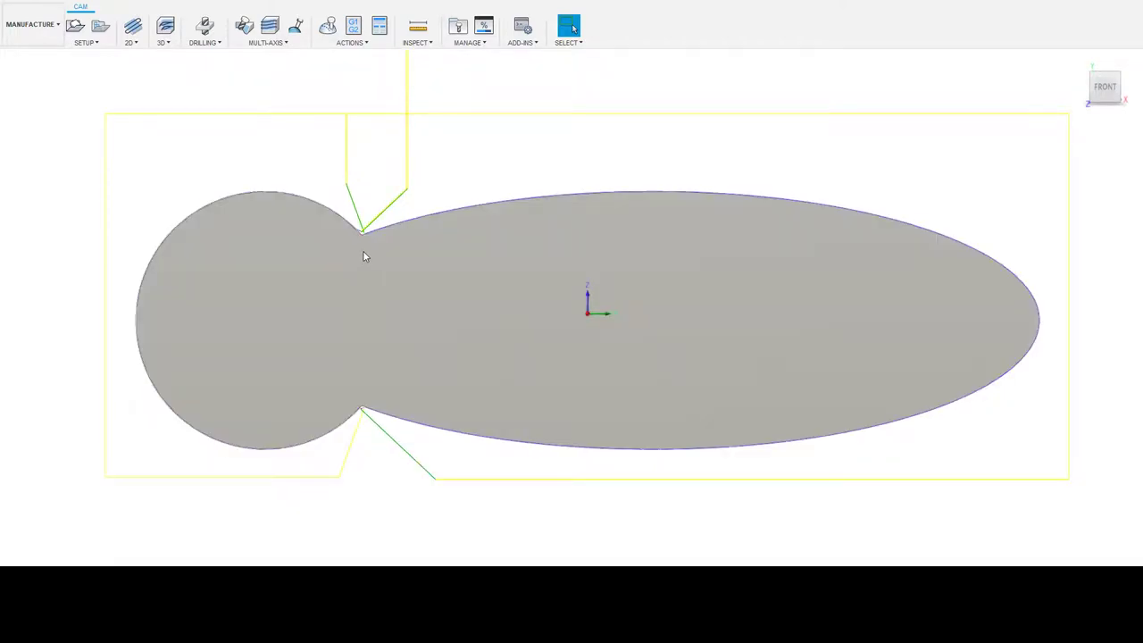
Step: Zoom in and out around the notches between the round and elliptical lobes
{"action": "scroll", "coordinate": [357, 232], "scroll_direction": "up", "scroll_amount": 5}
{"action": "scroll", "coordinate": [356, 234], "scroll_direction": "up", "scroll_amount": 3}
{"action": "scroll", "coordinate": [366, 216], "scroll_direction": "up", "scroll_amount": 2}
{"action": "scroll", "coordinate": [393, 219], "scroll_direction": "down", "scroll_amount": 1}
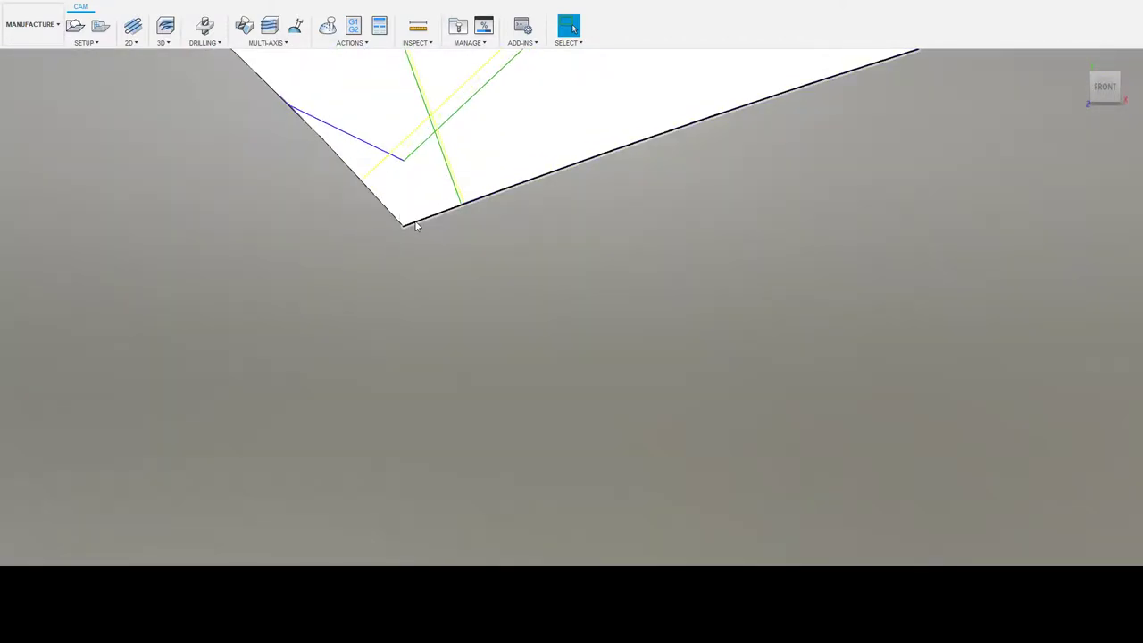
{"action": "scroll", "coordinate": [416, 224], "scroll_direction": "down", "scroll_amount": 2}
{"action": "scroll", "coordinate": [428, 255], "scroll_direction": "down", "scroll_amount": 2}
{"action": "scroll", "coordinate": [432, 265], "scroll_direction": "down", "scroll_amount": 2}
{"action": "scroll", "coordinate": [437, 273], "scroll_direction": "down", "scroll_amount": 4}
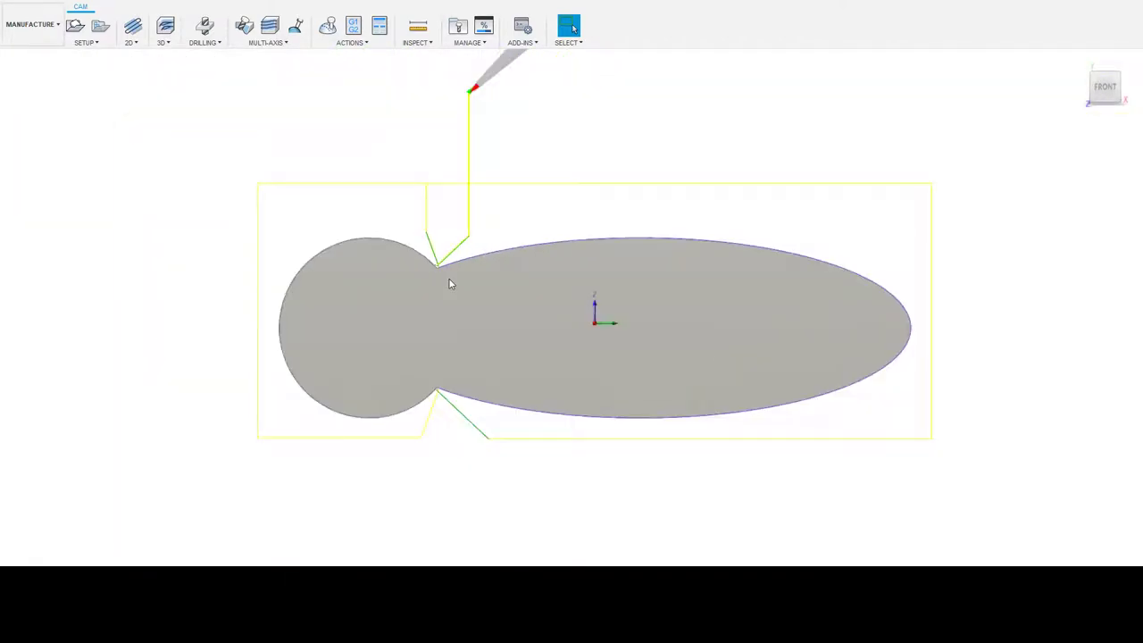
{"action": "scroll", "coordinate": [439, 378], "scroll_direction": "down", "scroll_amount": 2}
{"action": "scroll", "coordinate": [437, 401], "scroll_direction": "up", "scroll_amount": 3}
{"action": "scroll", "coordinate": [435, 393], "scroll_direction": "up", "scroll_amount": 3}
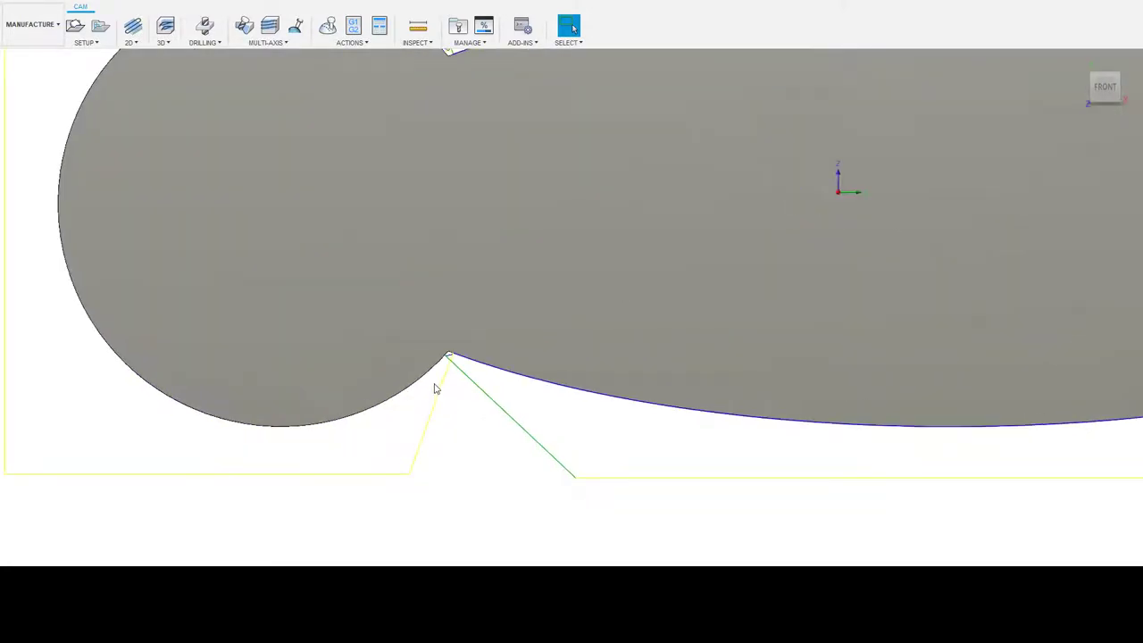
{"action": "scroll", "coordinate": [451, 362], "scroll_direction": "up", "scroll_amount": 3}
{"action": "scroll", "coordinate": [491, 268], "scroll_direction": "up", "scroll_amount": 1}
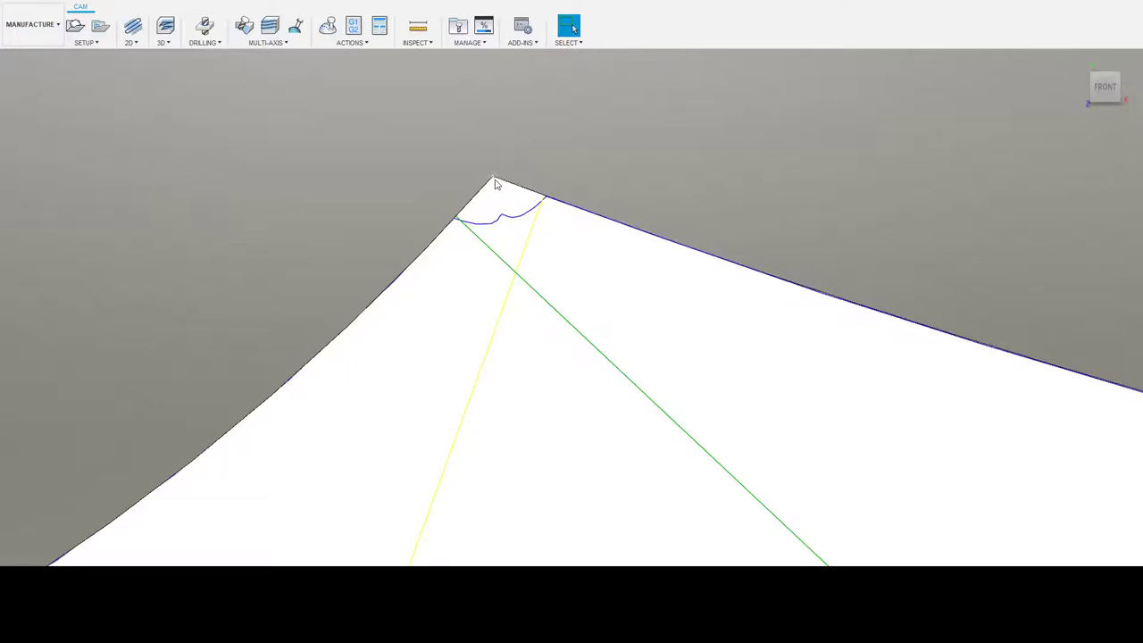
Step: Pan the part back into view and zoom close on the upper notch with its lead lines
{"action": "scroll", "coordinate": [502, 214], "scroll_direction": "down", "scroll_amount": 2}
{"action": "scroll", "coordinate": [500, 217], "scroll_direction": "down", "scroll_amount": 2}
{"action": "scroll", "coordinate": [500, 217], "scroll_direction": "down", "scroll_amount": 3}
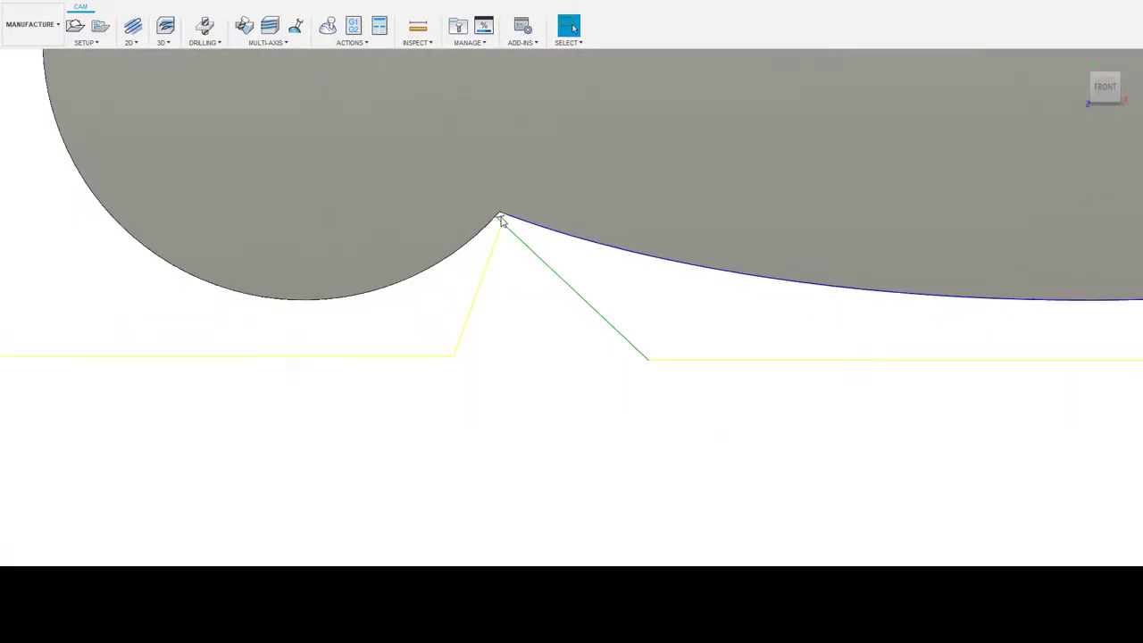
{"action": "scroll", "coordinate": [502, 221], "scroll_direction": "down", "scroll_amount": 3}
{"action": "middle_click_drag", "start_coordinate": [509, 157], "coordinate": [492, 186]}
{"action": "scroll", "coordinate": [471, 161], "scroll_direction": "down", "scroll_amount": 2}
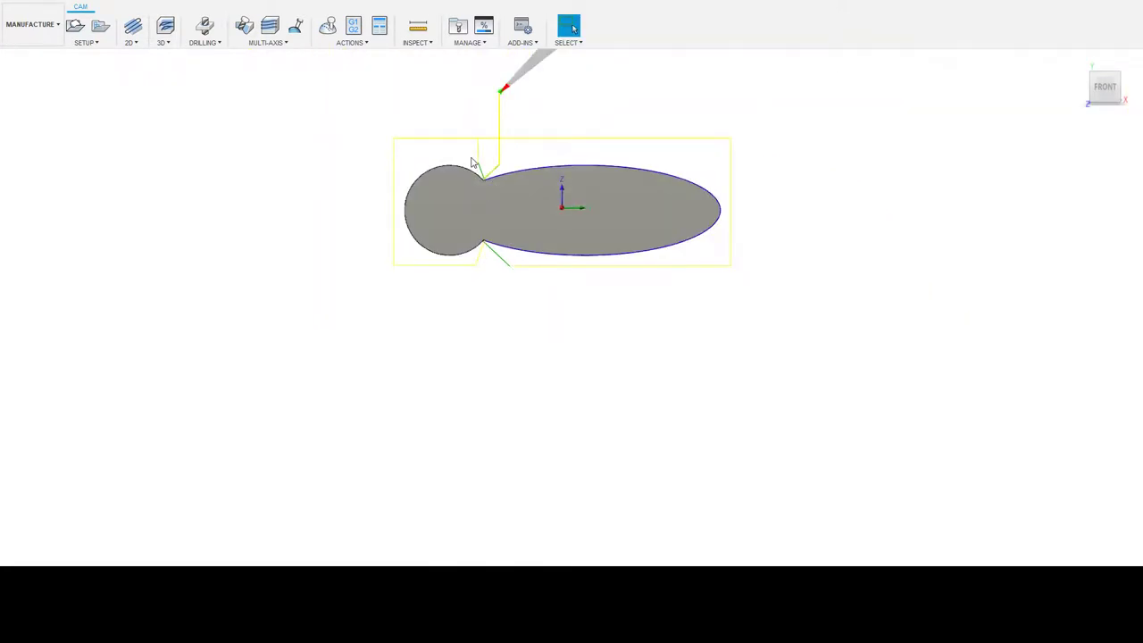
{"action": "scroll", "coordinate": [485, 178], "scroll_direction": "up", "scroll_amount": 4}
{"action": "scroll", "coordinate": [490, 207], "scroll_direction": "up", "scroll_amount": 3}
{"action": "scroll", "coordinate": [504, 222], "scroll_direction": "down", "scroll_amount": 4}
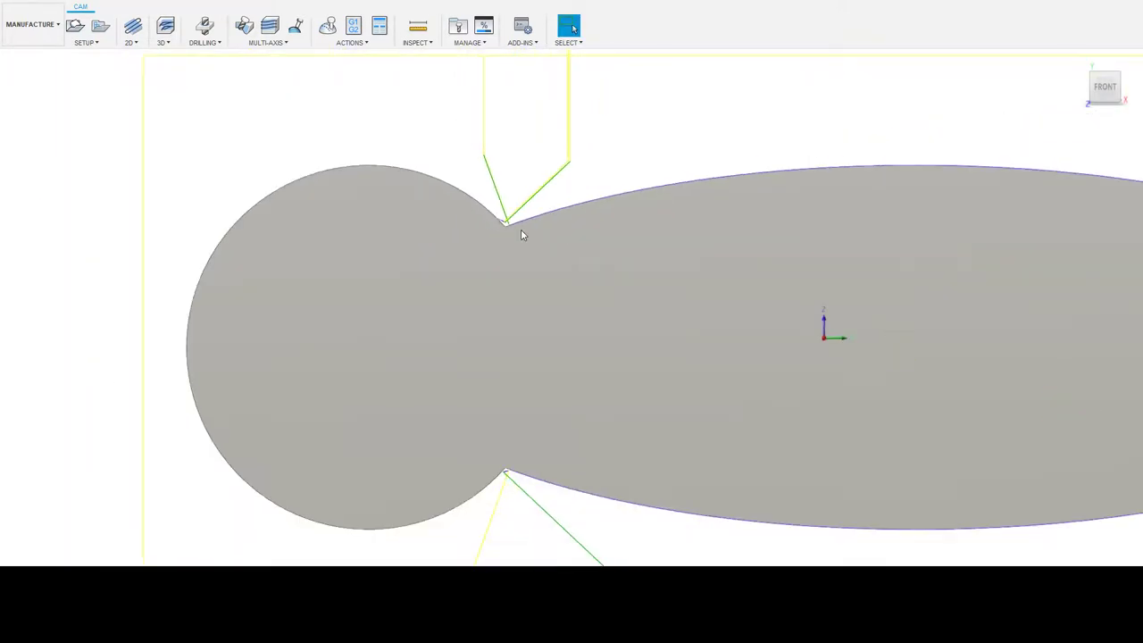
{"action": "scroll", "coordinate": [519, 229], "scroll_direction": "down", "scroll_amount": 2}
Step: Pan and zoom out, reset to the FRONT view, then orbit to a tilted view of the toolpath layers
{"action": "mouse_move", "coordinate": [482, 215]}
{"action": "middle_mouse_down"}
{"action": "mouse_move", "coordinate": [401, 203]}
{"action": "mouse_move", "coordinate": [473, 169]}
{"action": "middle_mouse_up"}
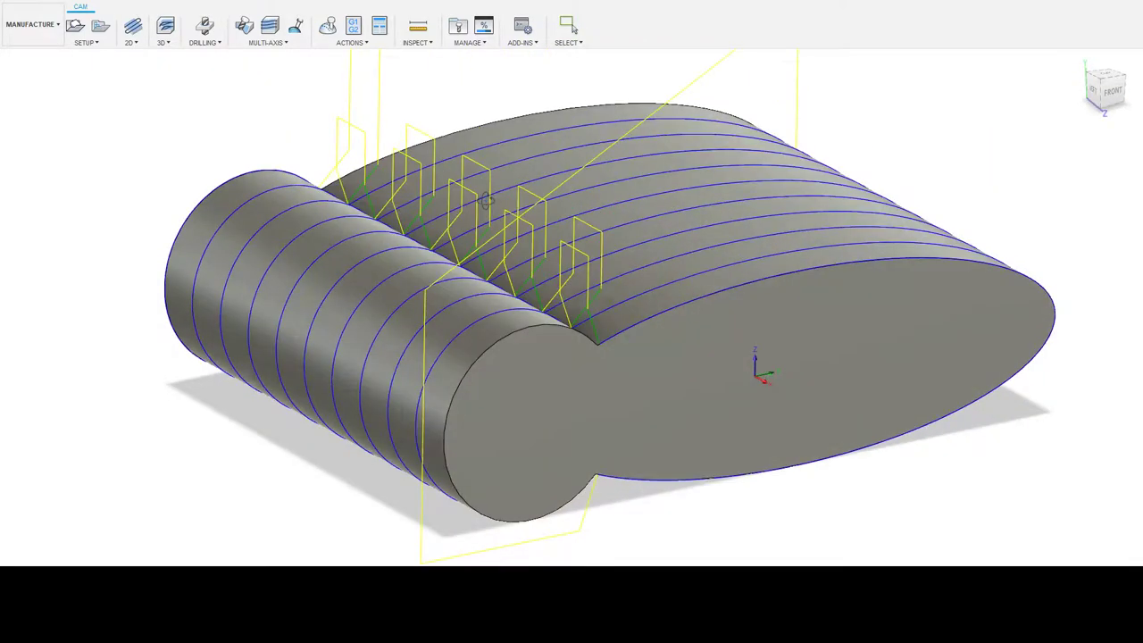
{"action": "scroll", "coordinate": [432, 202], "scroll_direction": "up", "scroll_amount": 2}
{"action": "scroll", "coordinate": [432, 202], "scroll_direction": "down", "scroll_amount": 2}
{"action": "scroll", "coordinate": [393, 178], "scroll_direction": "down", "scroll_amount": 2}
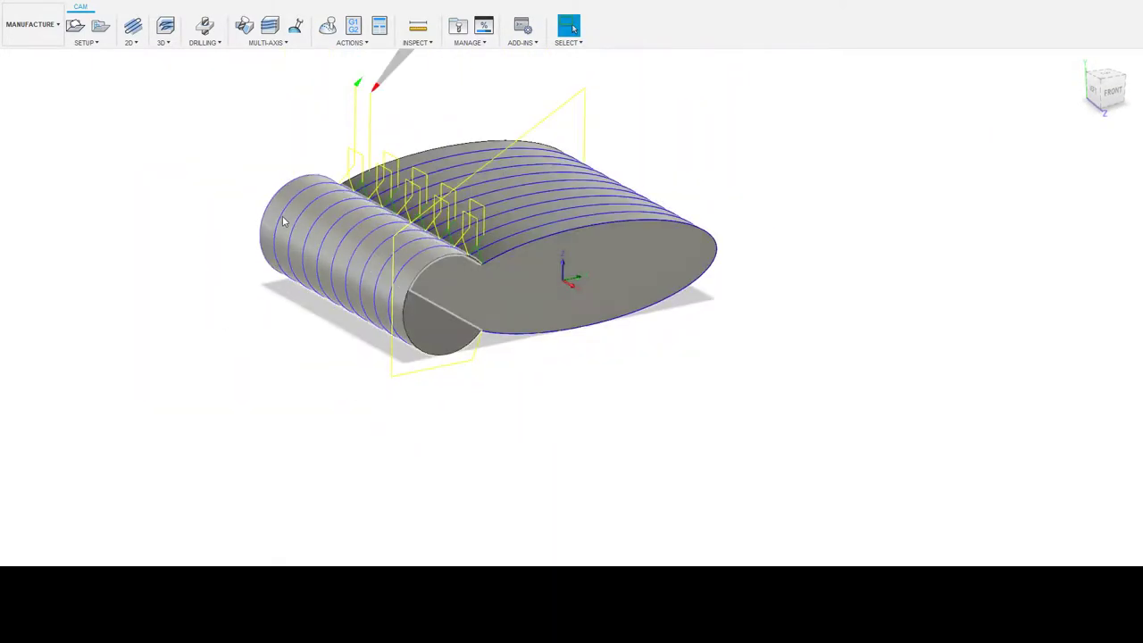
{"action": "scroll", "coordinate": [205, 188], "scroll_direction": "up", "scroll_amount": 1}
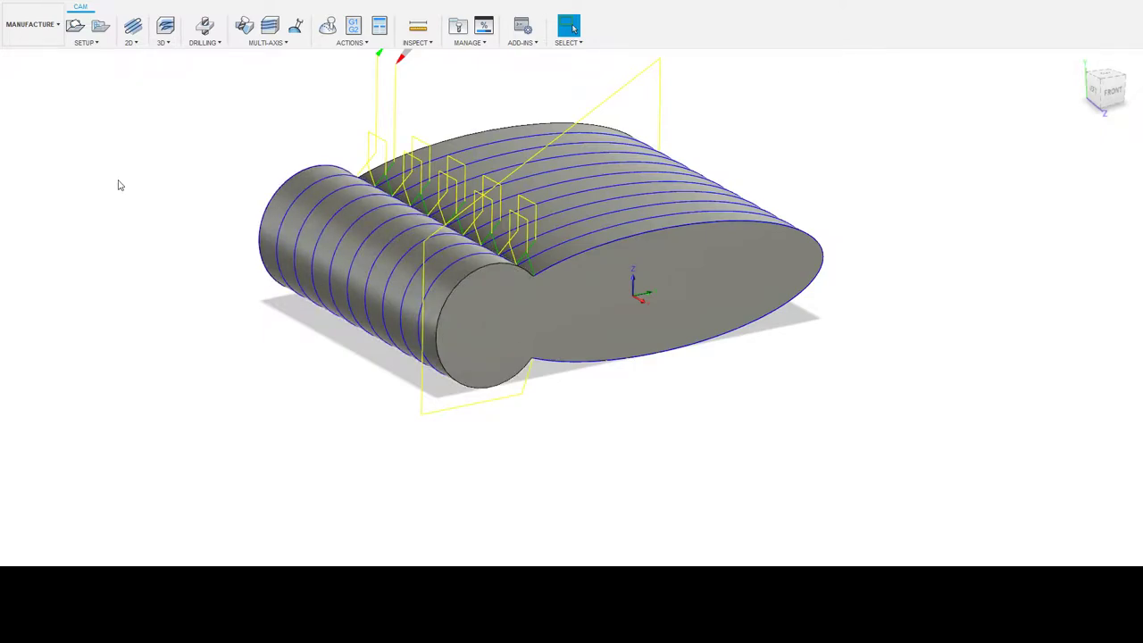
{"action": "mouse_move", "coordinate": [396, 263]}
{"action": "middle_mouse_down", "text": "shift"}
{"action": "mouse_move", "coordinate": [461, 224]}
{"action": "mouse_move", "coordinate": [492, 246]}
{"action": "middle_mouse_up", "text": "shift"}
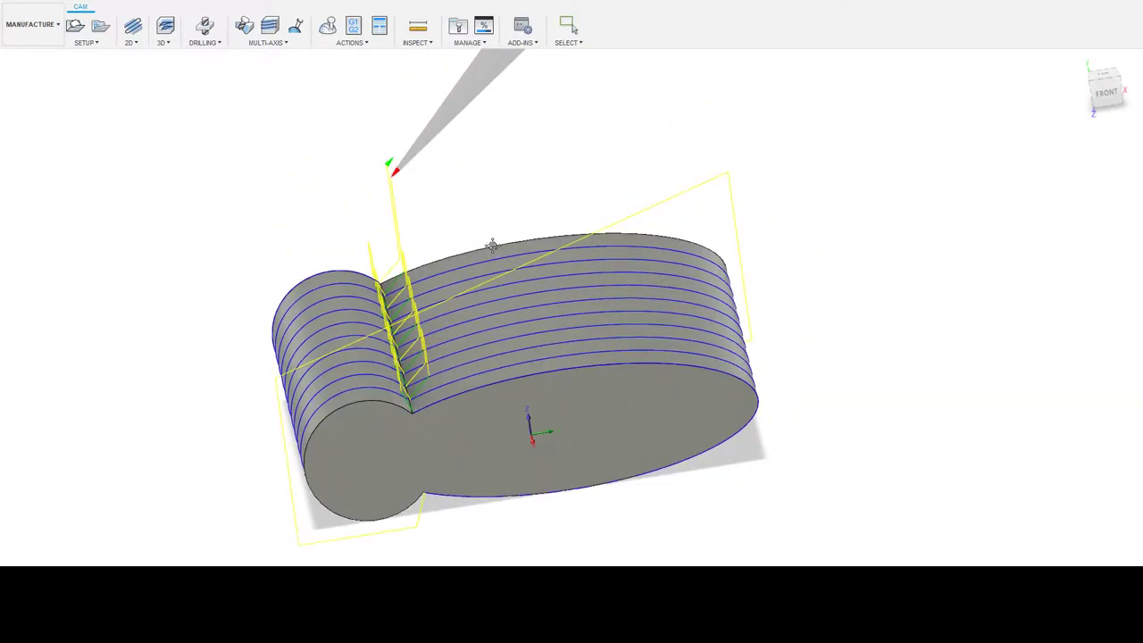
{"action": "left_click", "coordinate": [1105, 92]}
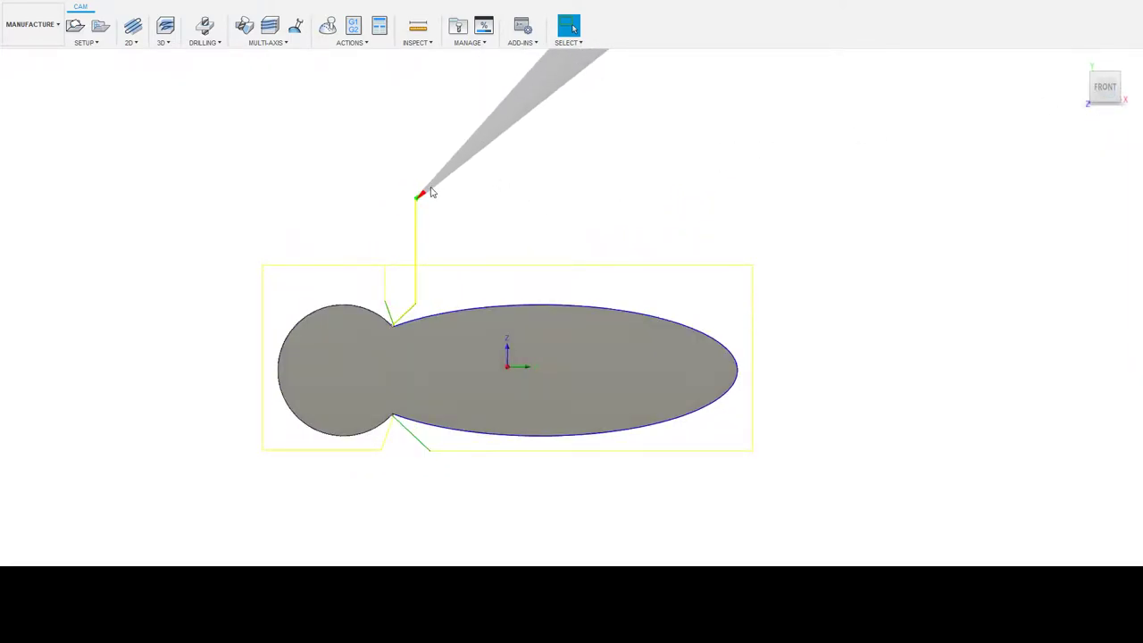
{"action": "mouse_move", "coordinate": [474, 253]}
{"action": "middle_mouse_down", "text": "shift"}
{"action": "mouse_move", "coordinate": [551, 244]}
{"action": "mouse_move", "coordinate": [536, 238]}
{"action": "mouse_move", "coordinate": [560, 254]}
{"action": "mouse_move", "coordinate": [531, 258]}
{"action": "mouse_move", "coordinate": [574, 240]}
{"action": "mouse_move", "coordinate": [573, 256]}
{"action": "mouse_move", "coordinate": [612, 184]}
{"action": "mouse_move", "coordinate": [572, 215]}
{"action": "middle_mouse_up", "text": "shift"}
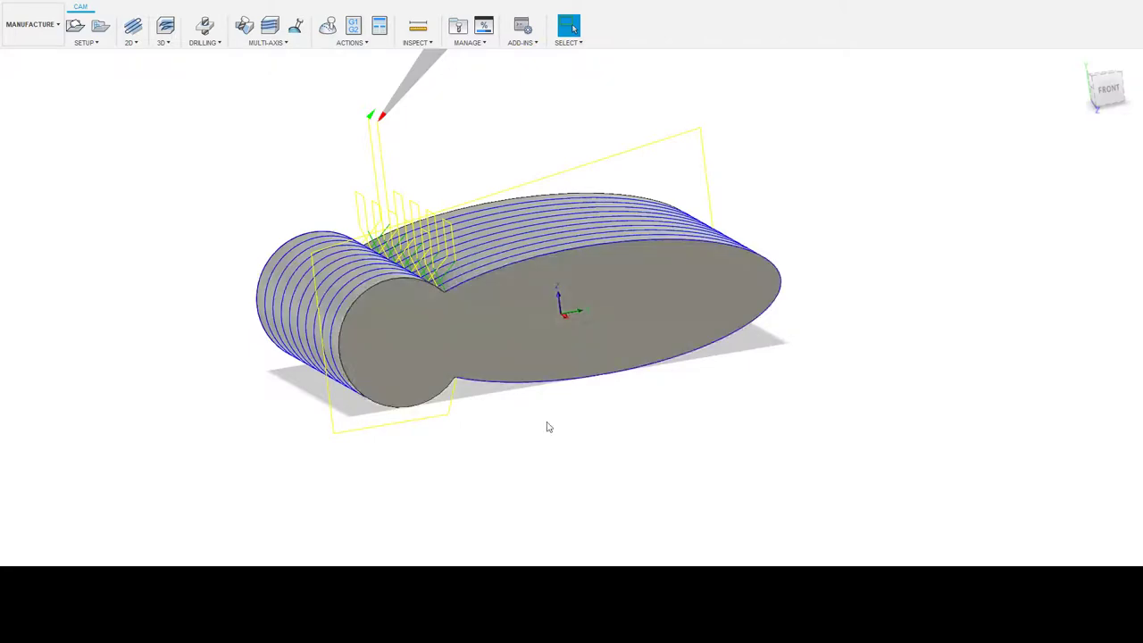